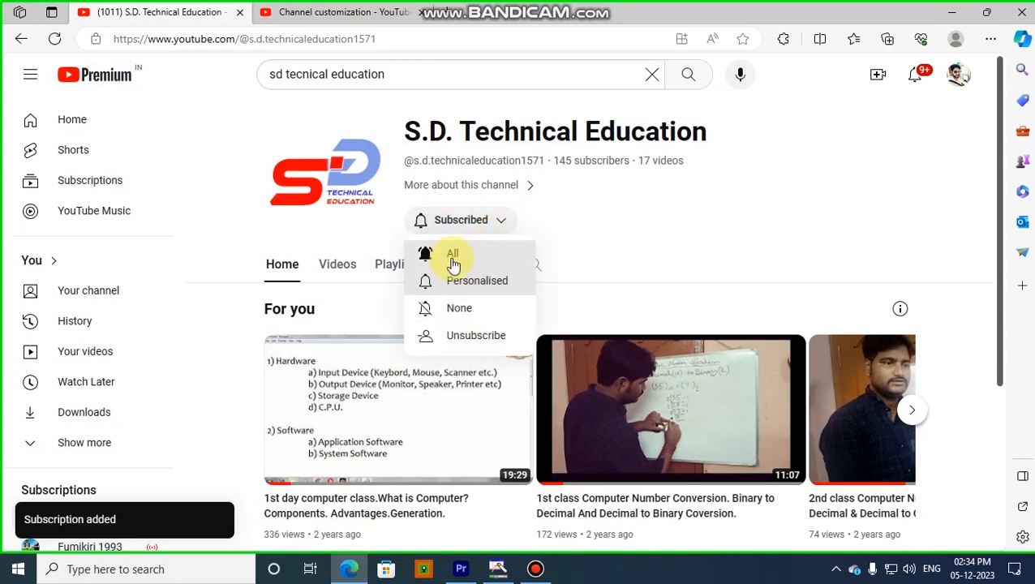
# - Set the notifications for the subscribed S.D. Technical Education channel to All
pyautogui.click(455, 255)
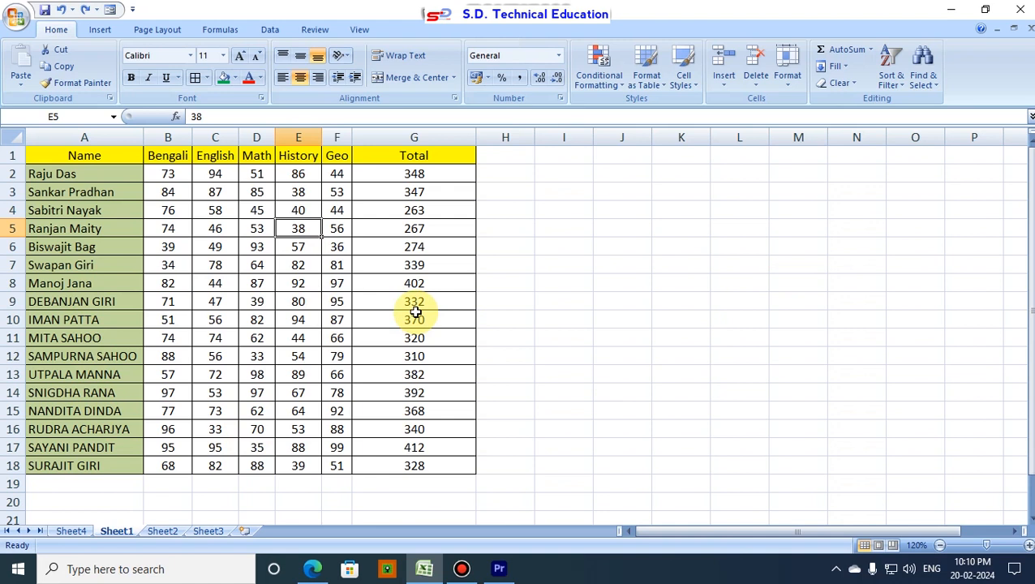
# - Centre-align the student names in cells A2:A18
pyautogui.moveTo(96, 167); pyautogui.dragTo(88, 467)
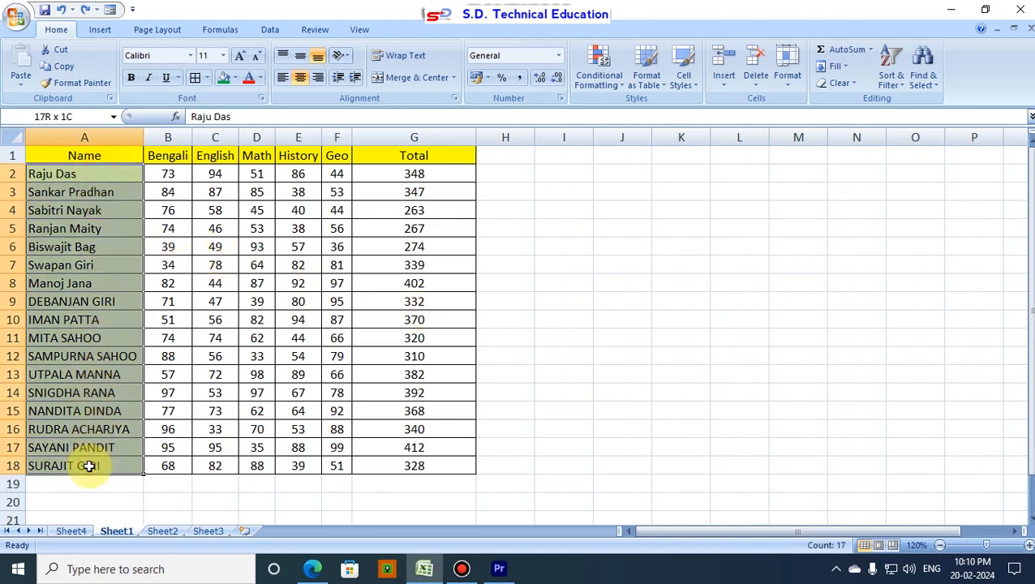
pyautogui.click(300, 77)
pyautogui.click(405, 268)
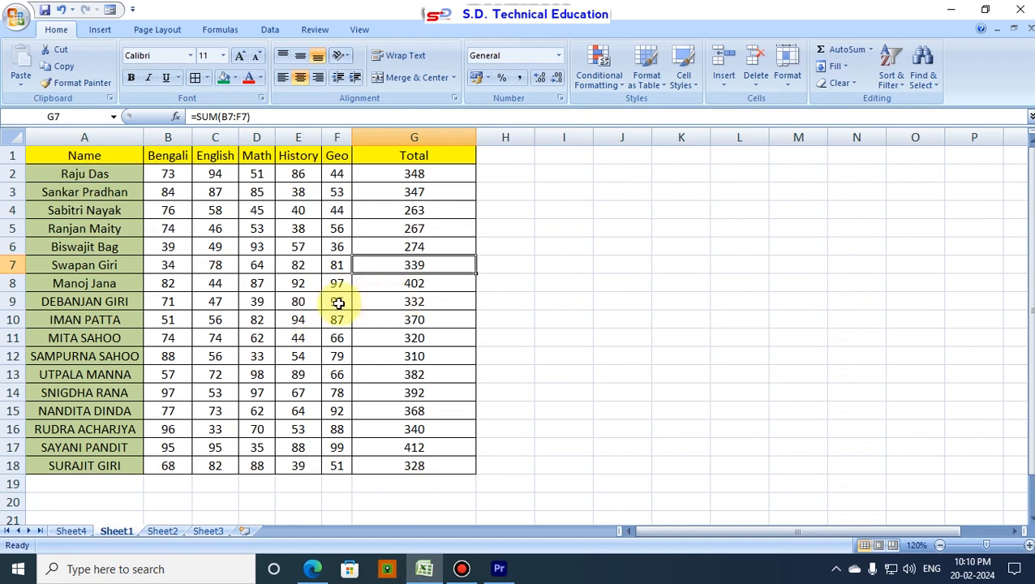
pyautogui.click(302, 319)
pyautogui.click(261, 304)
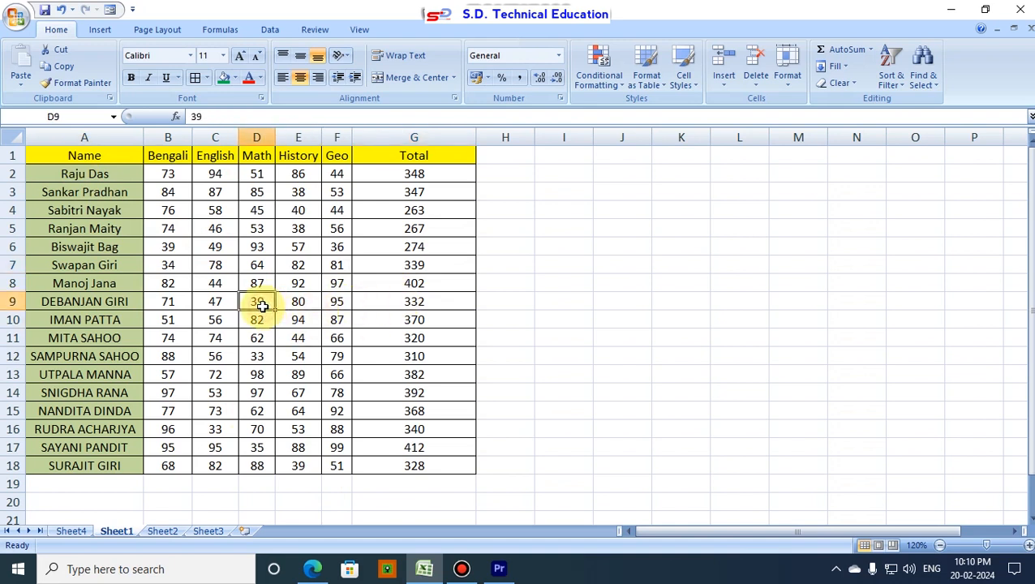
pyautogui.click(212, 283)
pyautogui.click(174, 267)
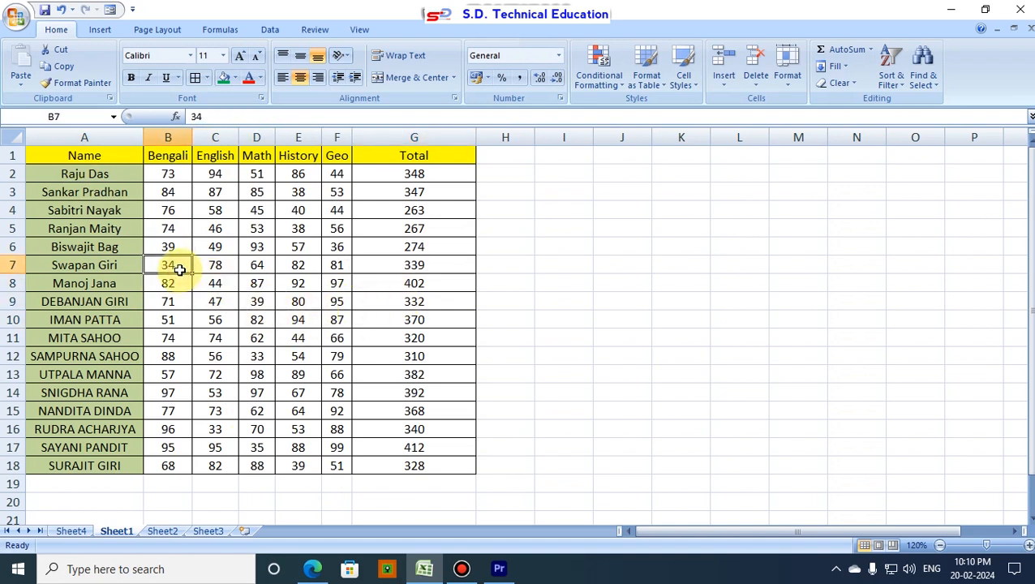
pyautogui.click(219, 286)
pyautogui.click(260, 302)
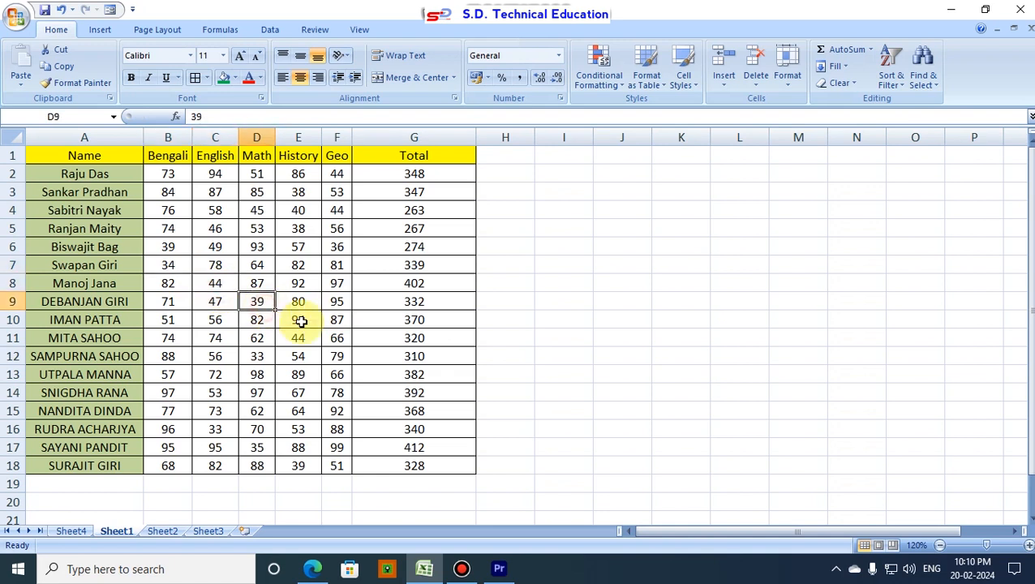
pyautogui.click(300, 321)
pyautogui.click(344, 338)
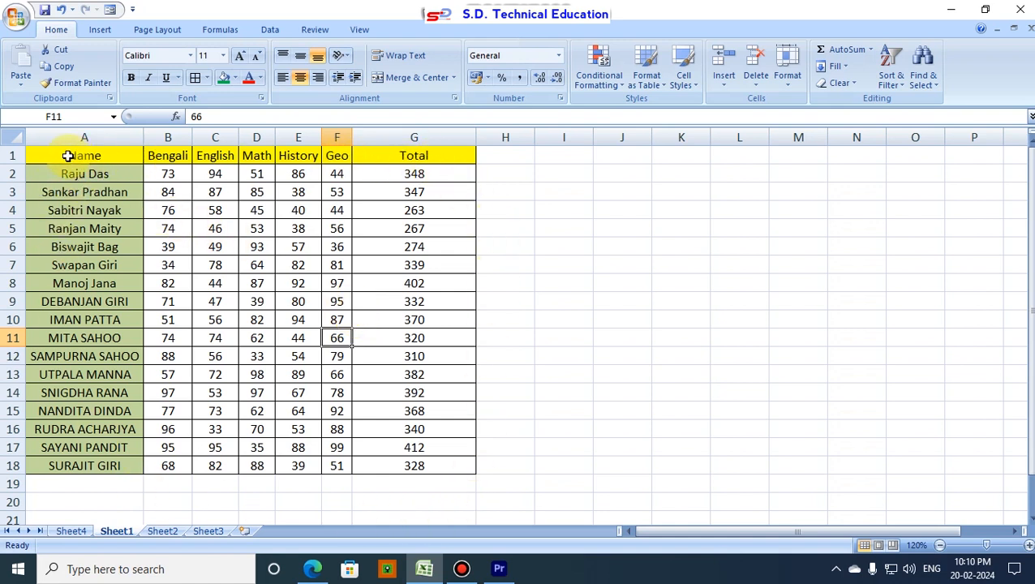
# - Create a PivotTable from the marks table in Sheet1 range A1:G18, placed on a new worksheet
pyautogui.moveTo(51, 154); pyautogui.dragTo(448, 469)
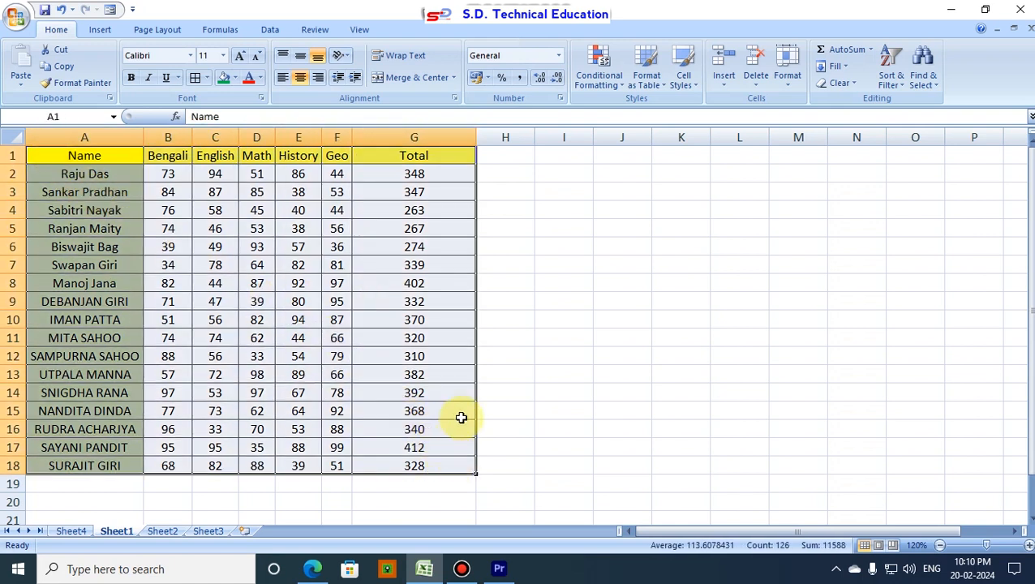
pyautogui.click(99, 31)
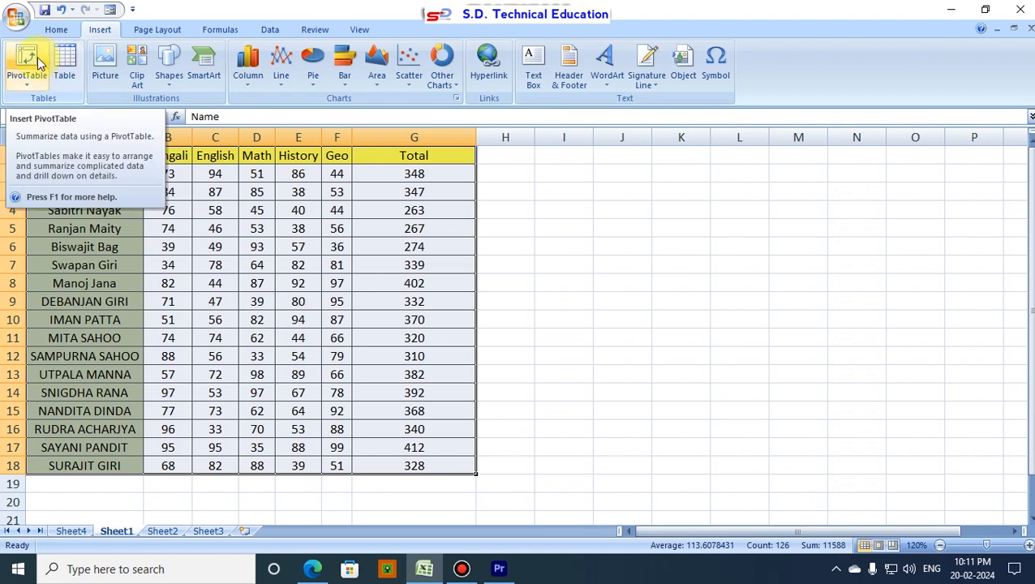
pyautogui.click(28, 63)
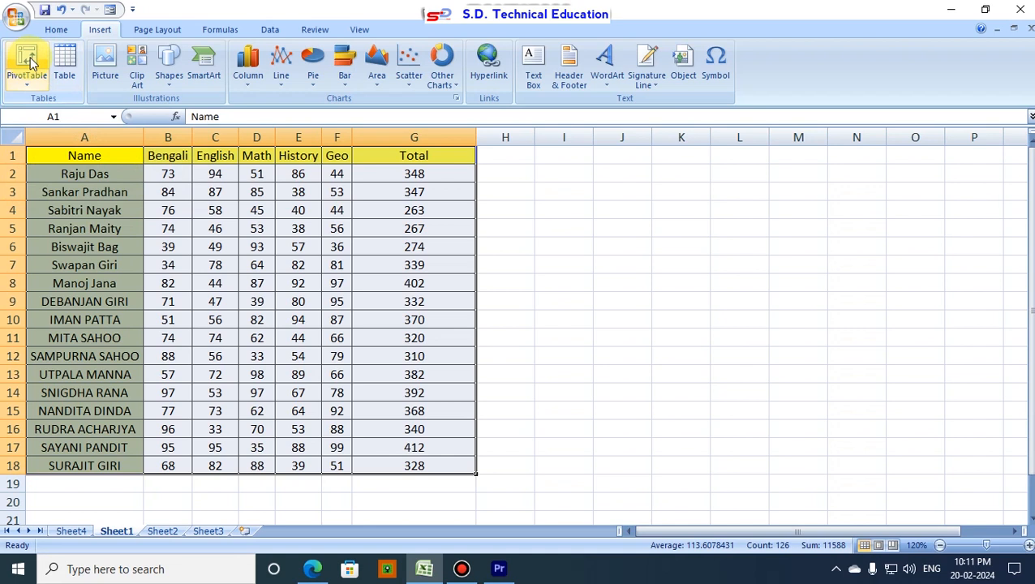
pyautogui.click(27, 63)
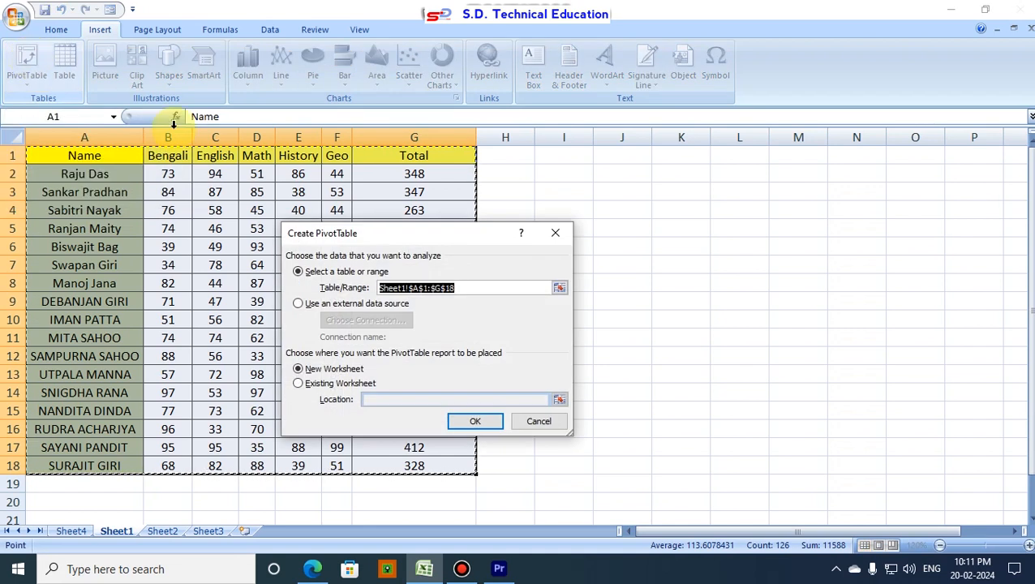
pyautogui.moveTo(381, 229); pyautogui.dragTo(480, 213)
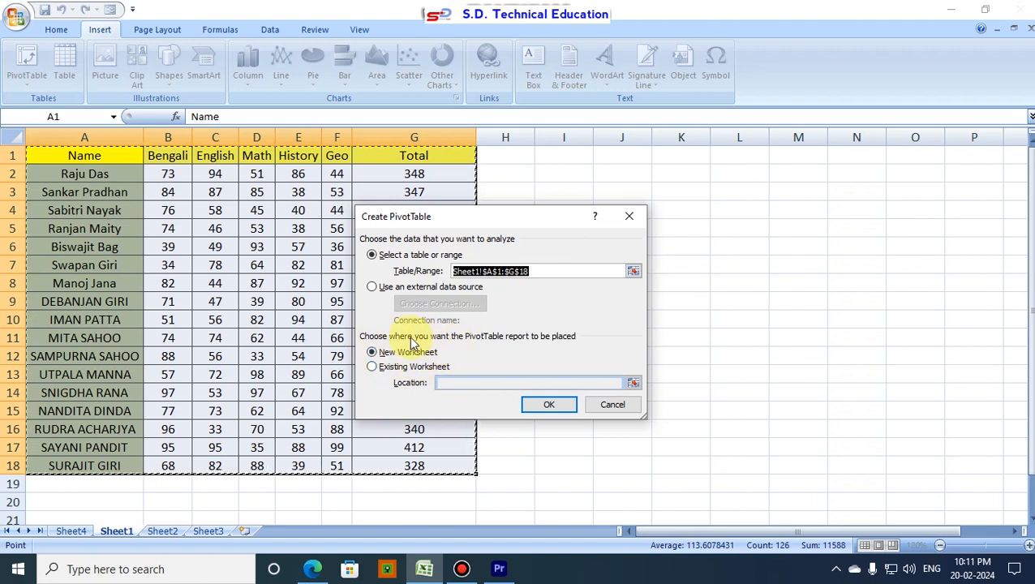
pyautogui.click(385, 369)
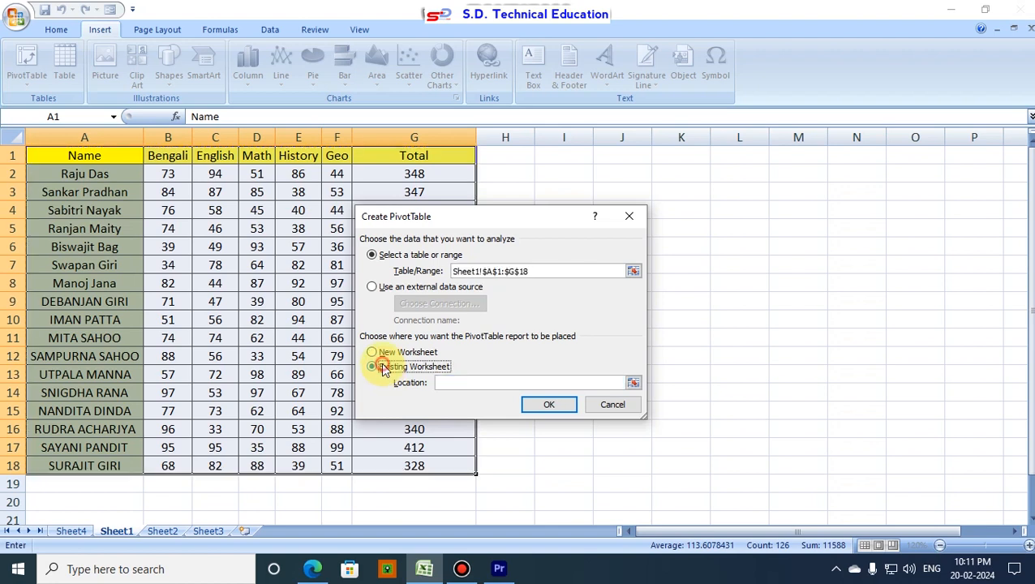
pyautogui.click(374, 352)
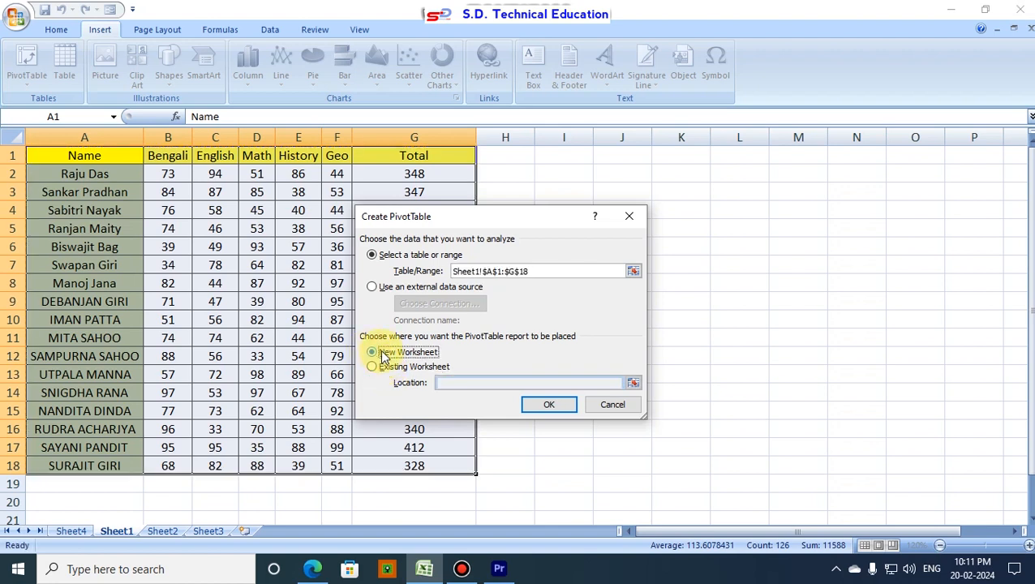
pyautogui.click(548, 406)
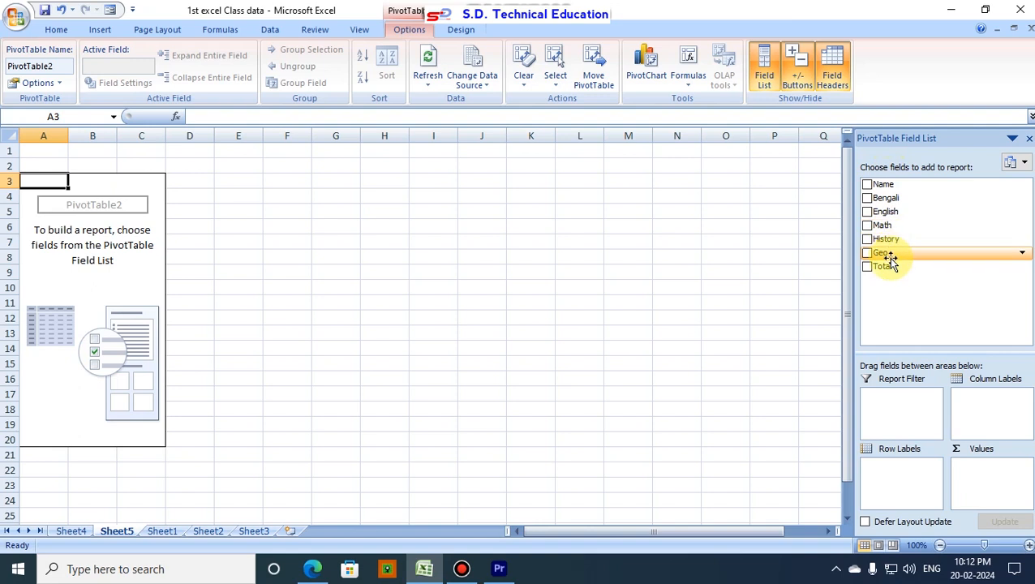
# - Add the Name, Bengali, English, Math, History, Geo and Total fields to the PivotTable report
pyautogui.click(867, 185)
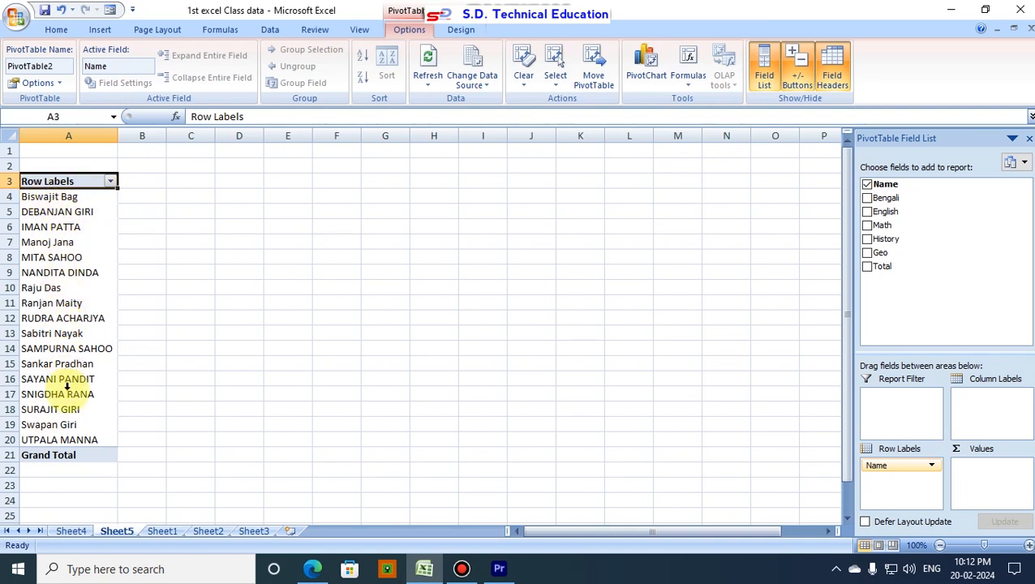
pyautogui.click(867, 198)
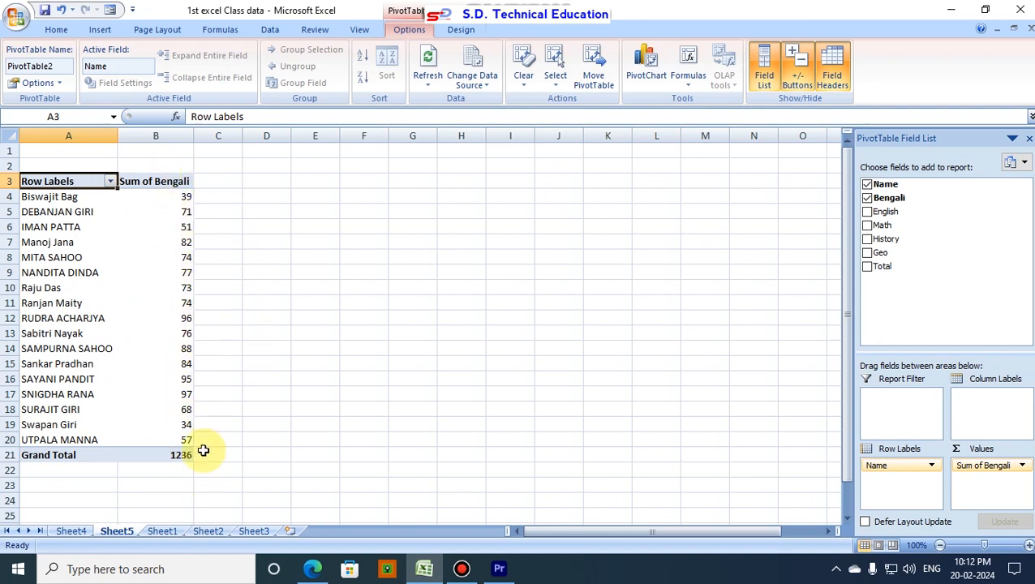
pyautogui.click(867, 212)
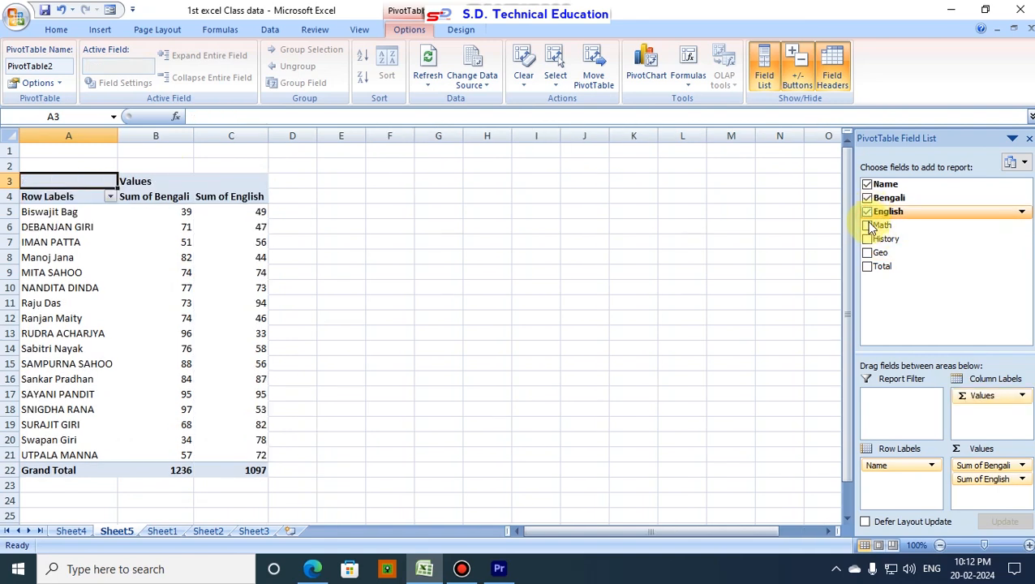
pyautogui.click(867, 226)
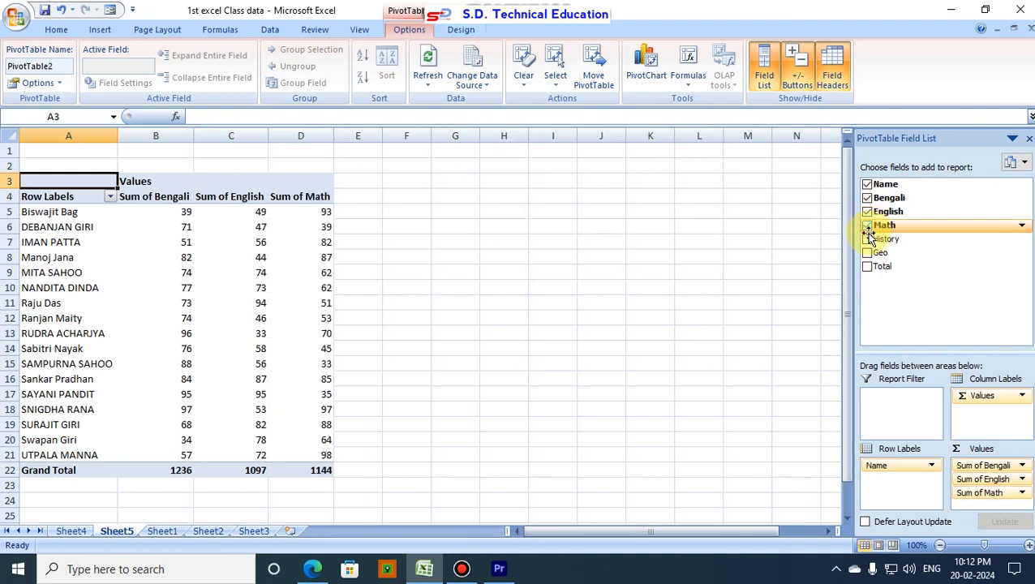
pyautogui.click(867, 239)
pyautogui.click(868, 253)
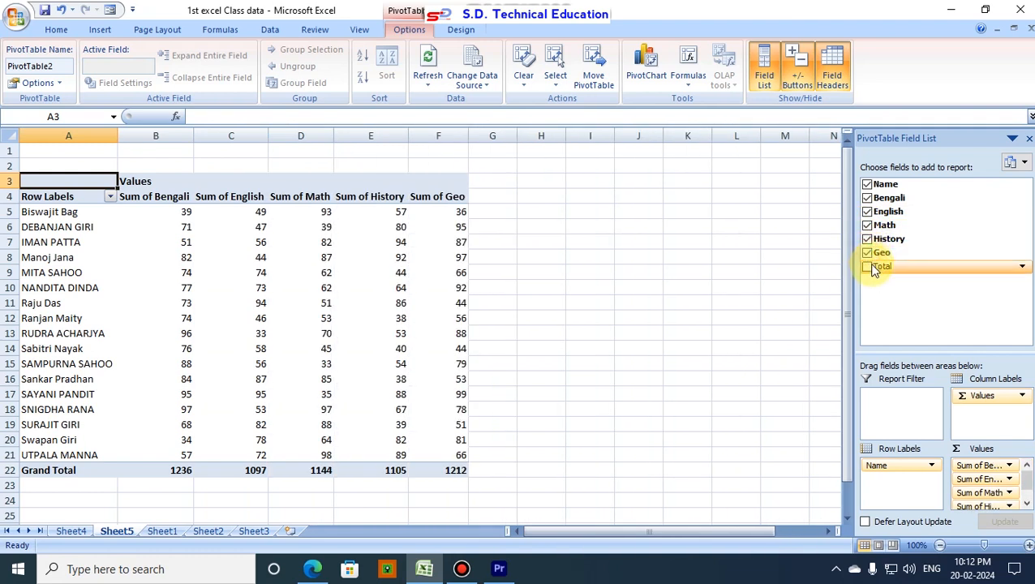
pyautogui.click(868, 267)
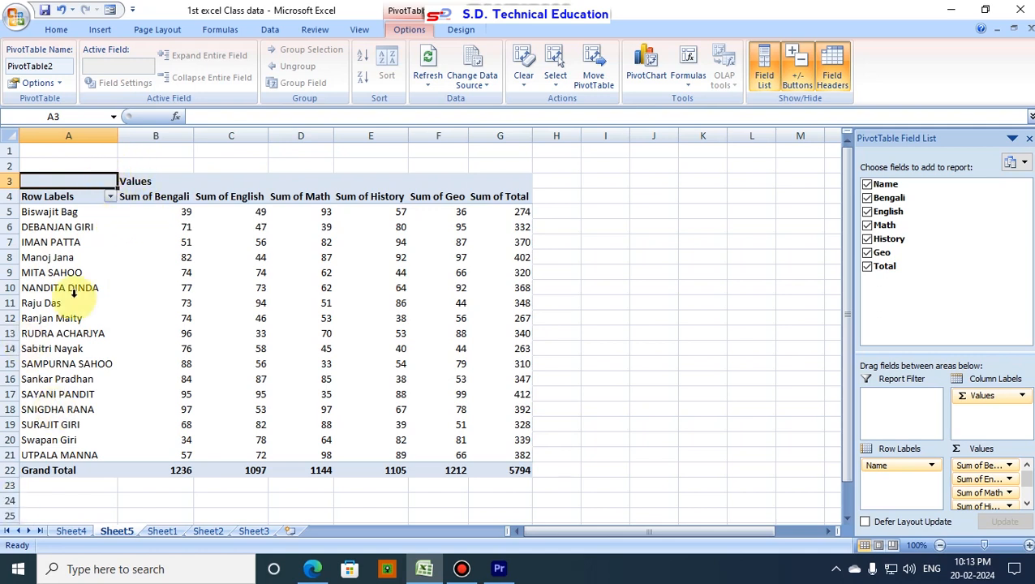
# - Filter the PivotTable's row labels to only the three students listed in rows 12, 16 and 18
pyautogui.click(110, 197)
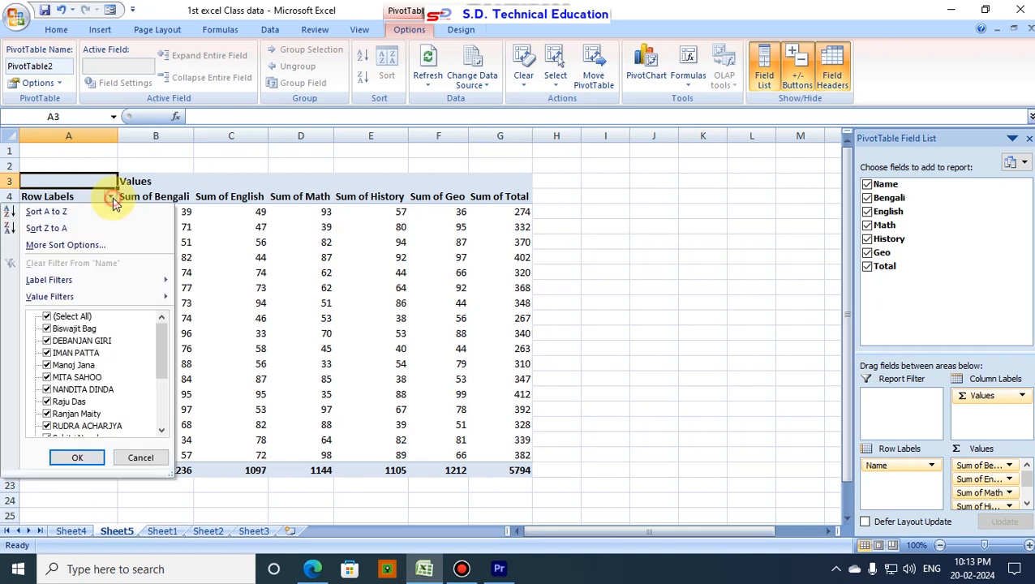
pyautogui.click(46, 317)
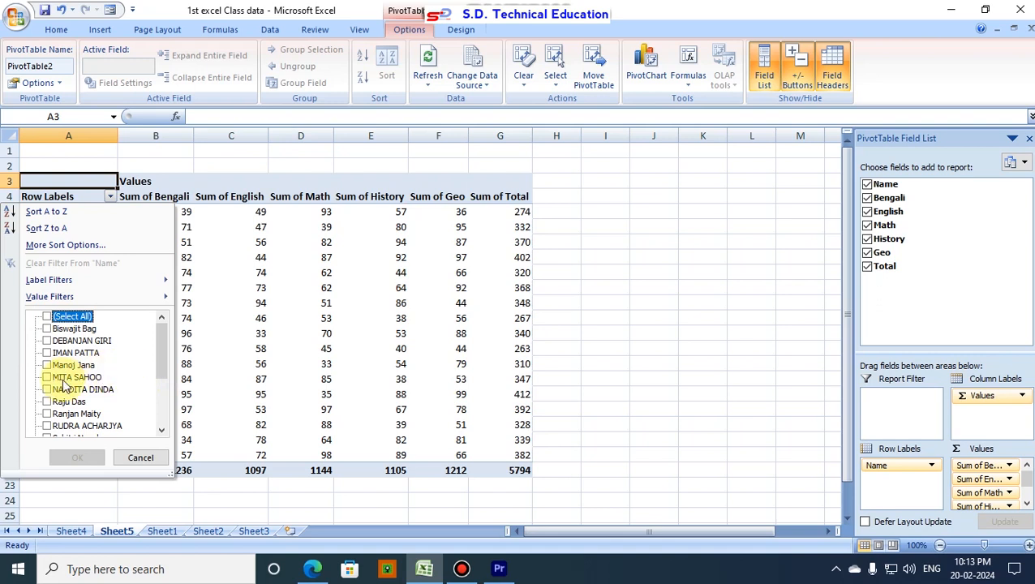
pyautogui.scroll(-3, 65, 381)
pyautogui.scroll(1, 58, 357)
pyautogui.click(47, 353)
pyautogui.scroll(-1, 59, 372)
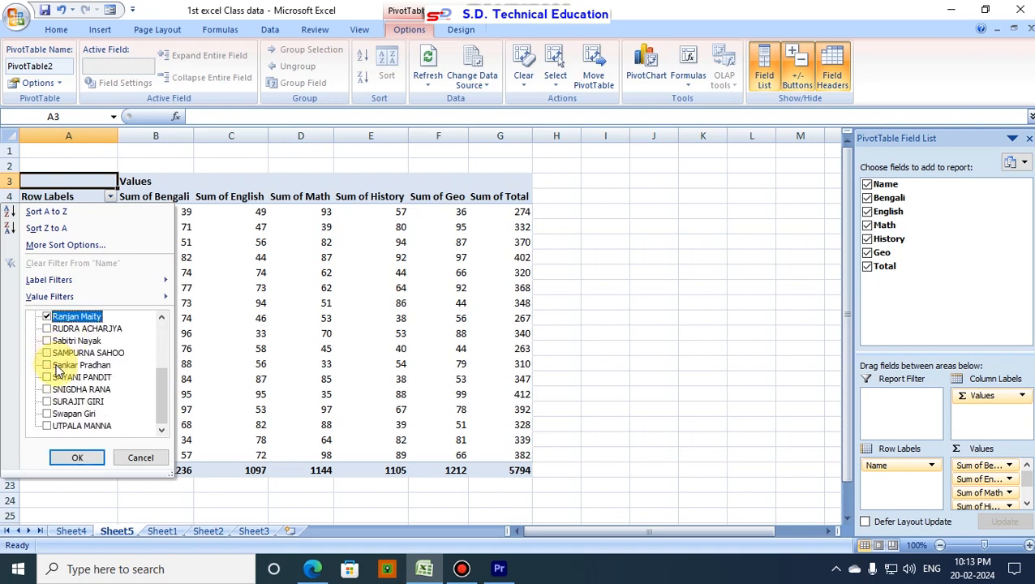
pyautogui.click(48, 390)
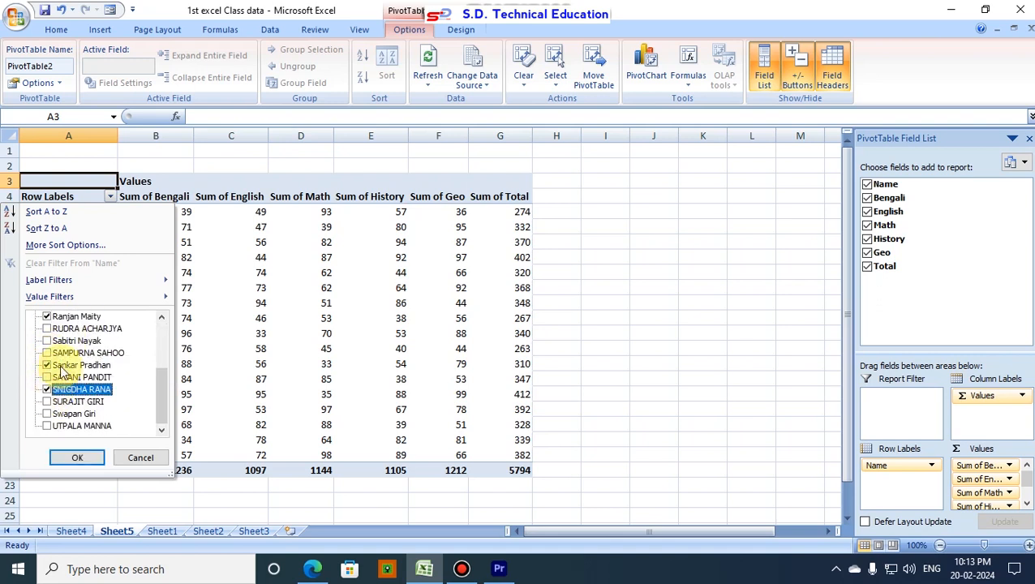
pyautogui.click(77, 459)
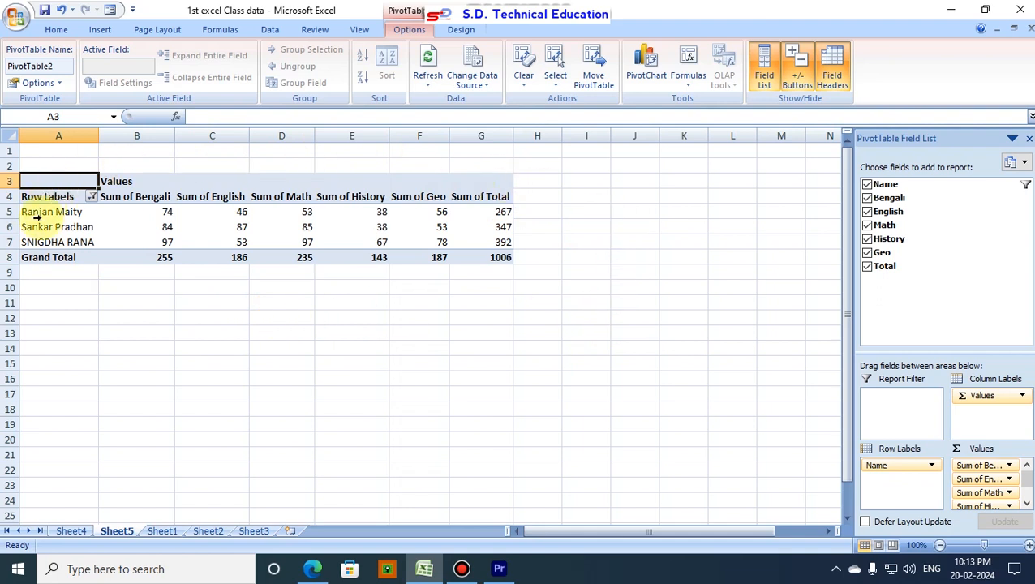
# - Reset the row labels filter to include all students in the PivotTable
pyautogui.click(94, 199)
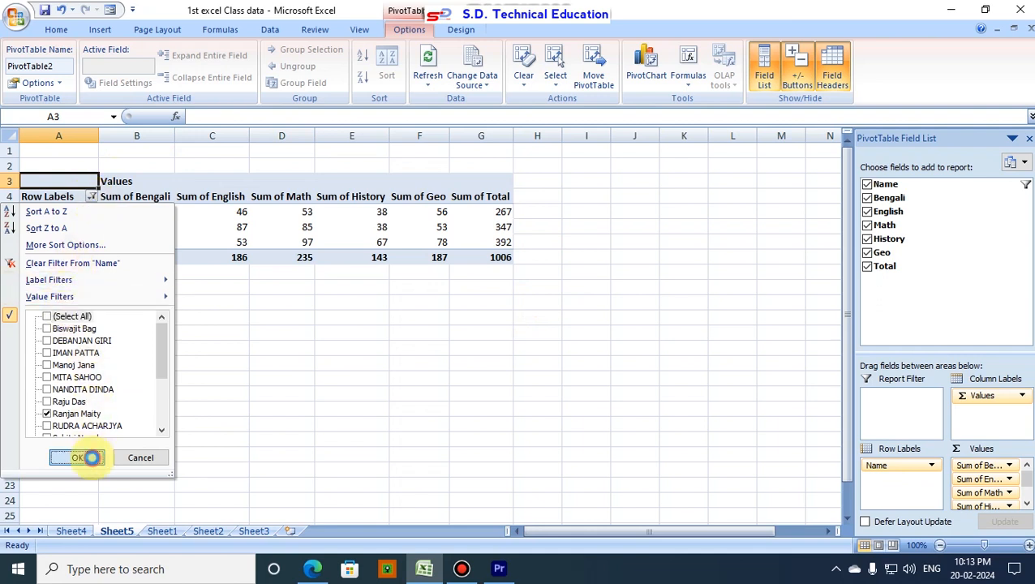
pyautogui.click(93, 460)
pyautogui.click(92, 199)
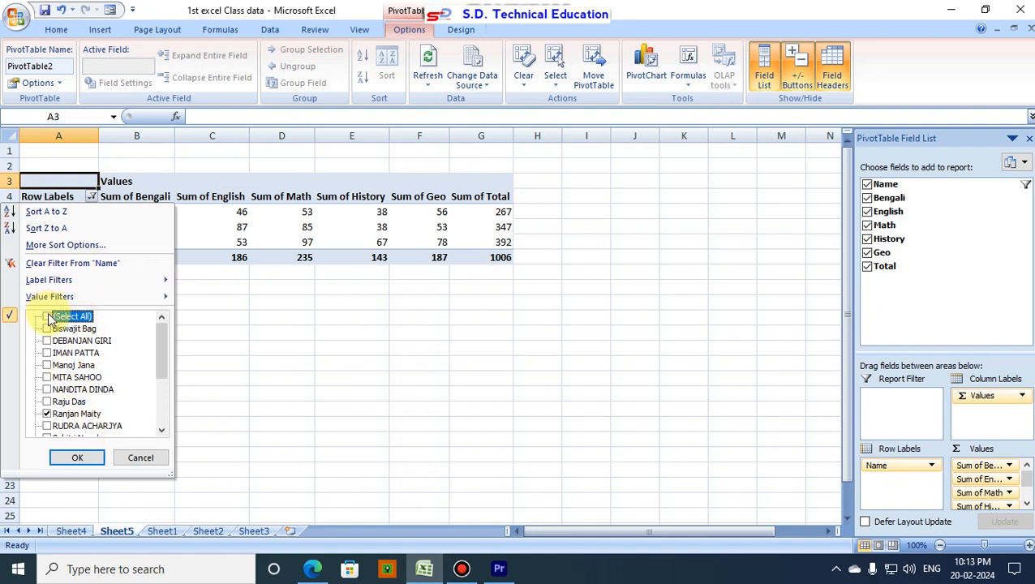
pyautogui.click(77, 458)
pyautogui.click(250, 305)
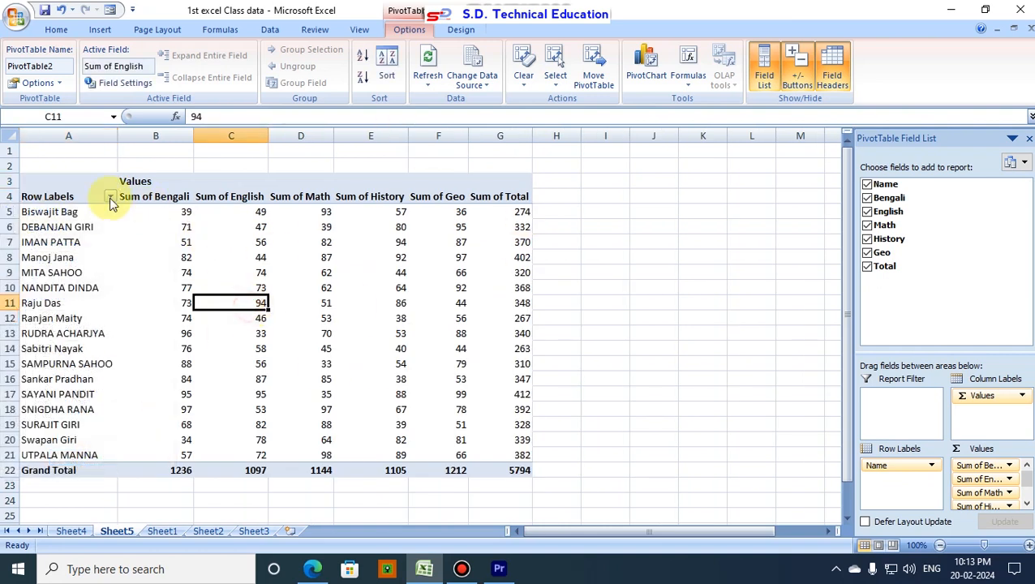
# - Apply All Borders to the PivotTable cells A4:G22
pyautogui.moveTo(41, 192); pyautogui.dragTo(492, 468)
pyautogui.click(50, 30)
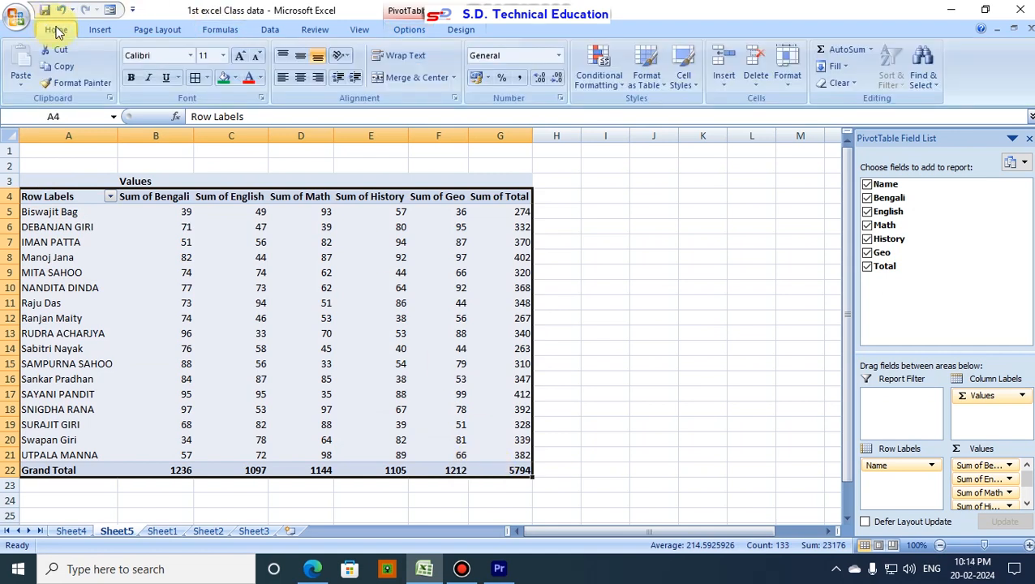
pyautogui.click(208, 79)
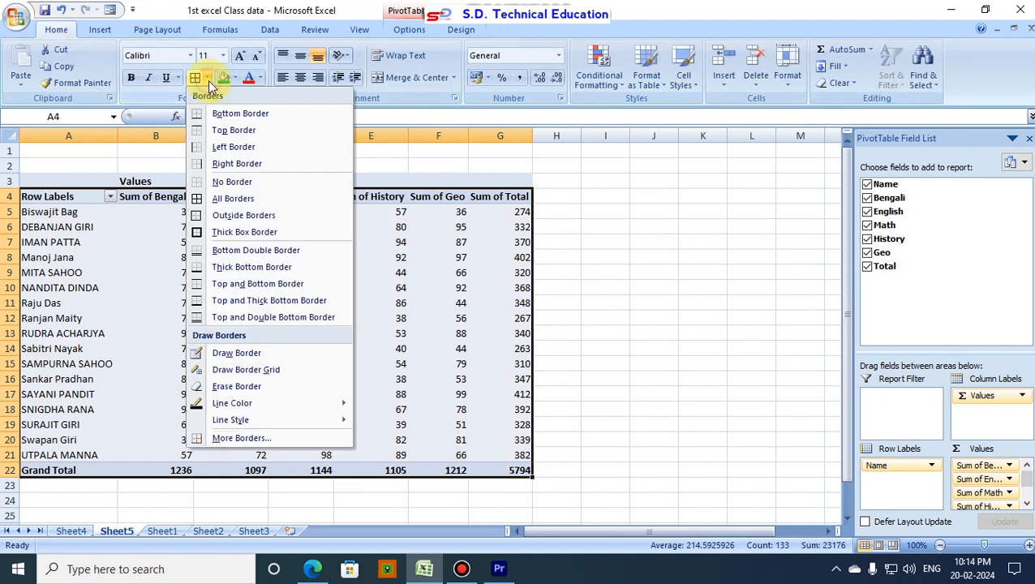
pyautogui.click(230, 200)
pyautogui.click(300, 291)
# - Fill the PivotTable header row A4:G4 with the standard light blue colour
pyautogui.moveTo(62, 199); pyautogui.dragTo(490, 197)
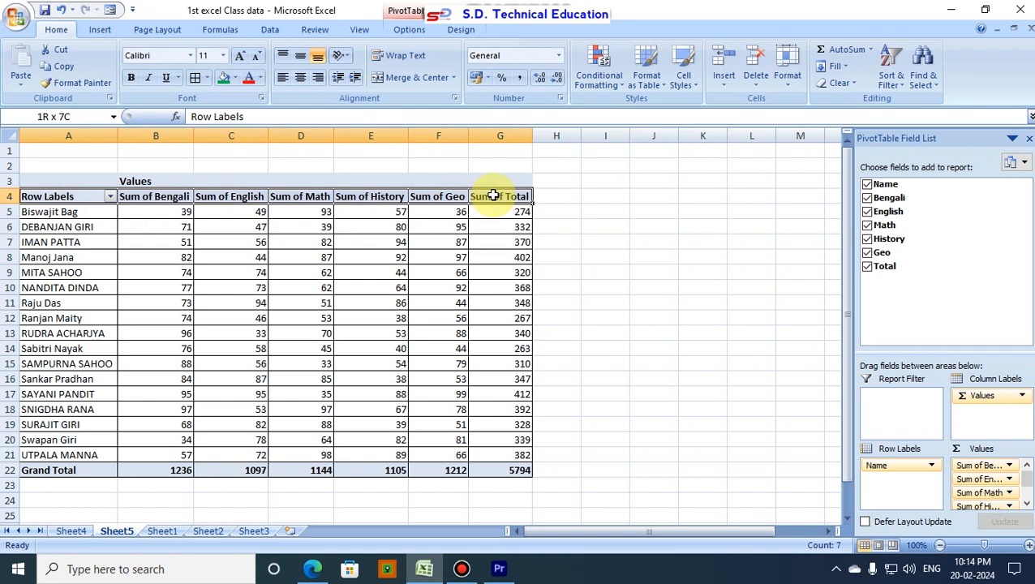
pyautogui.click(235, 79)
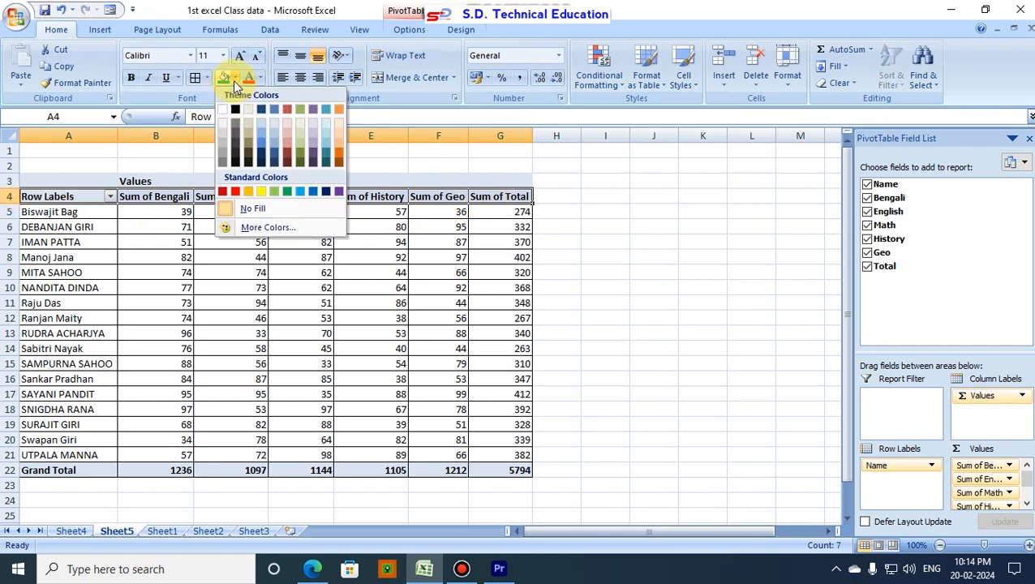
pyautogui.click(300, 192)
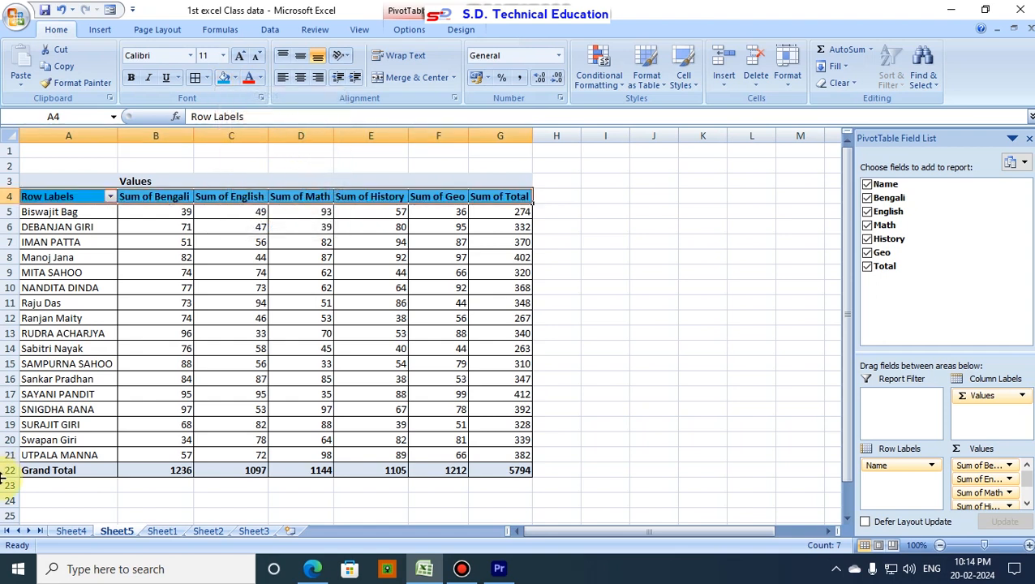
# - Fill the Grand Total row A22:G22 with the standard yellow colour
pyautogui.moveTo(87, 470); pyautogui.dragTo(502, 469)
pyautogui.click(235, 78)
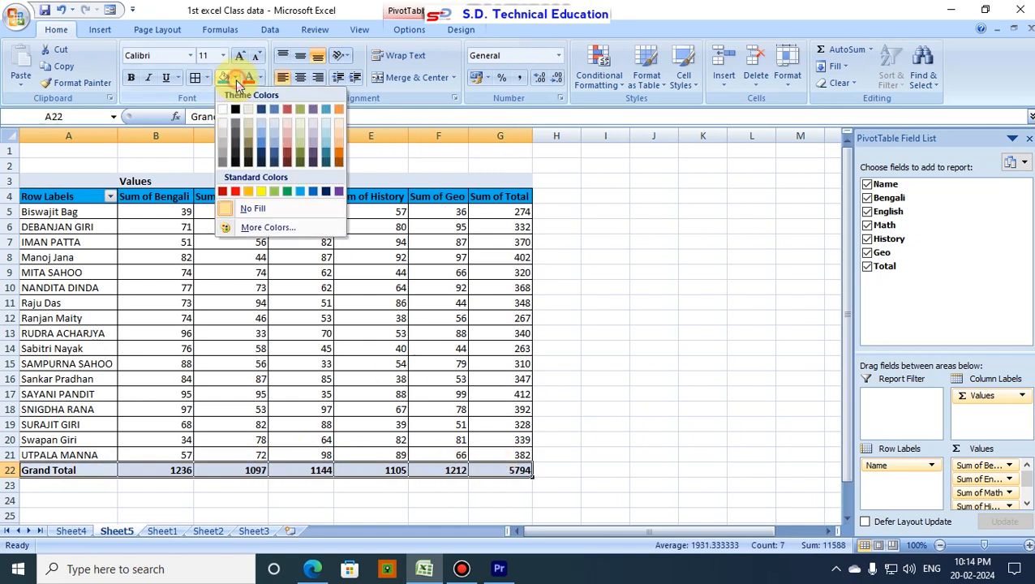
pyautogui.click(263, 193)
pyautogui.click(438, 346)
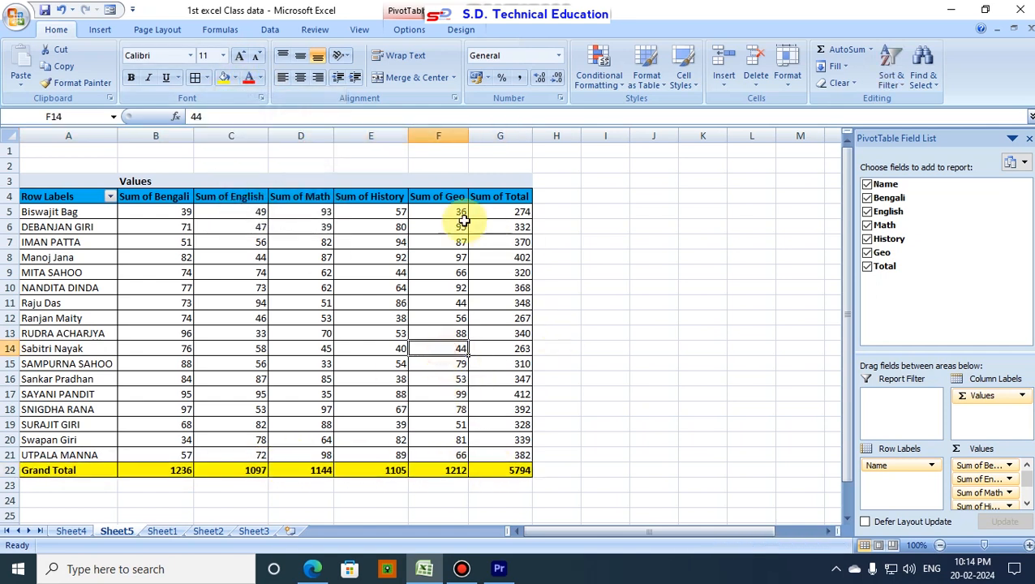